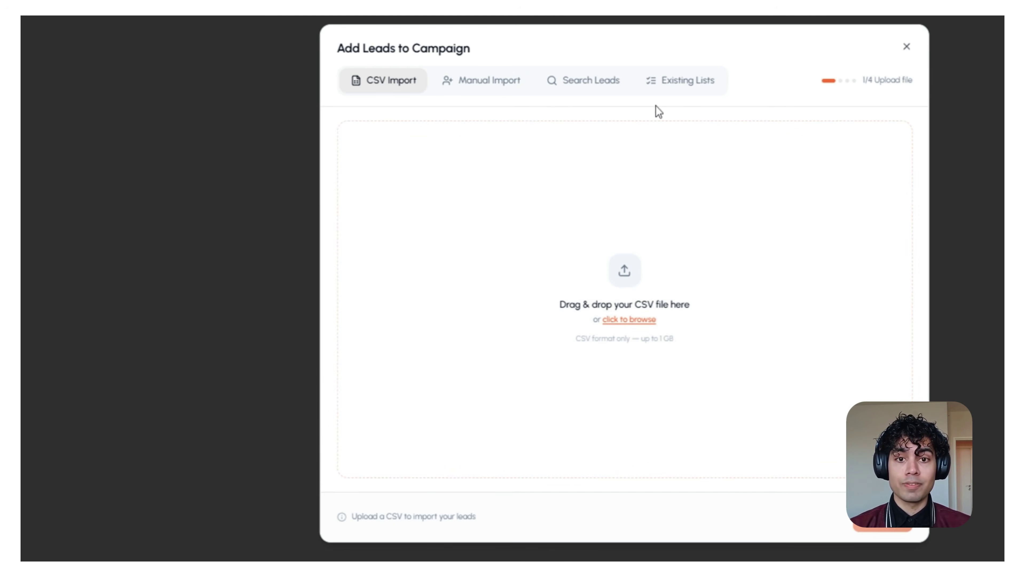
# Import the leads from the existing Growth Leads list into the campaign
pyautogui.click(678, 85)
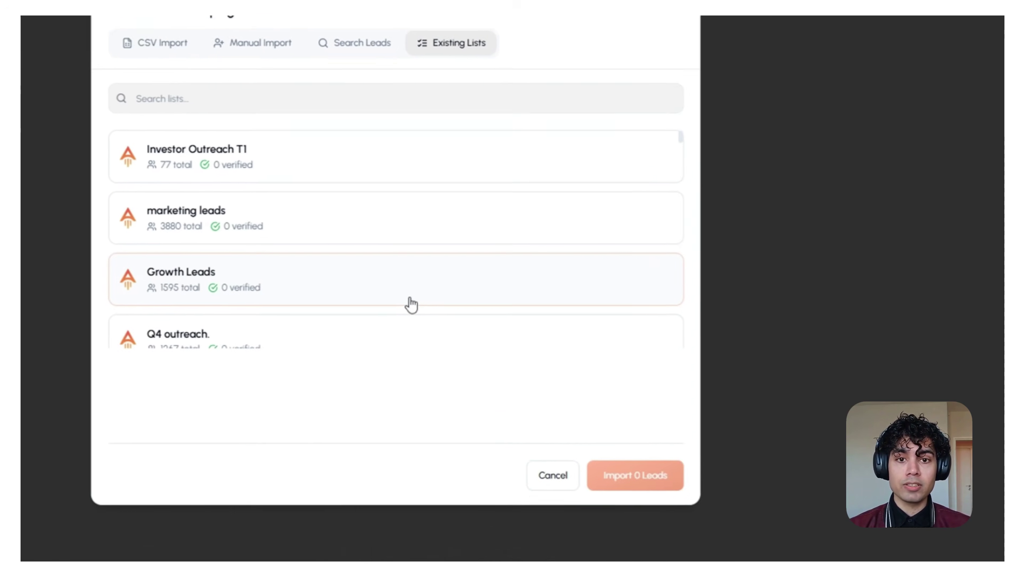
pyautogui.click(520, 524)
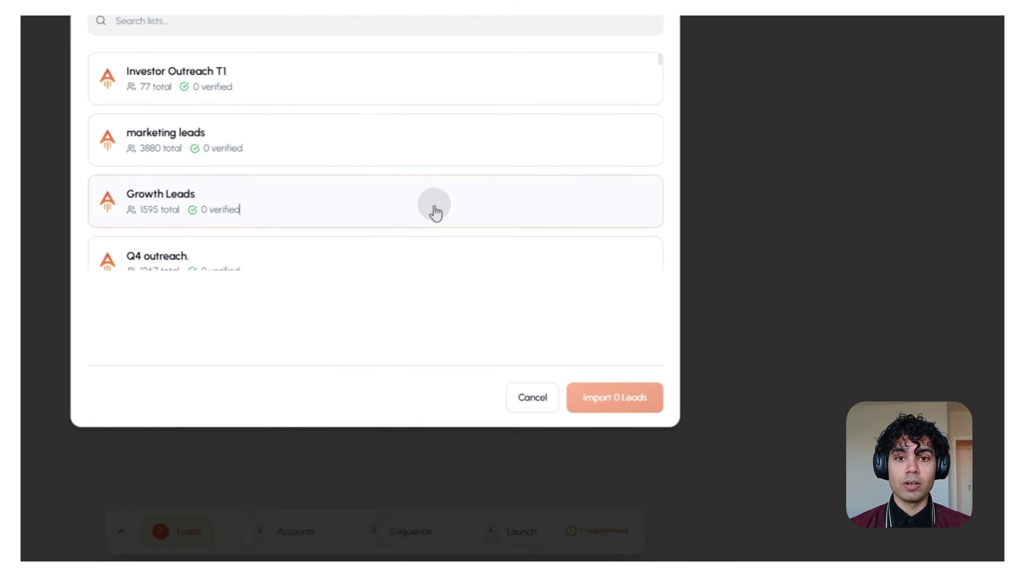
pyautogui.click(594, 388)
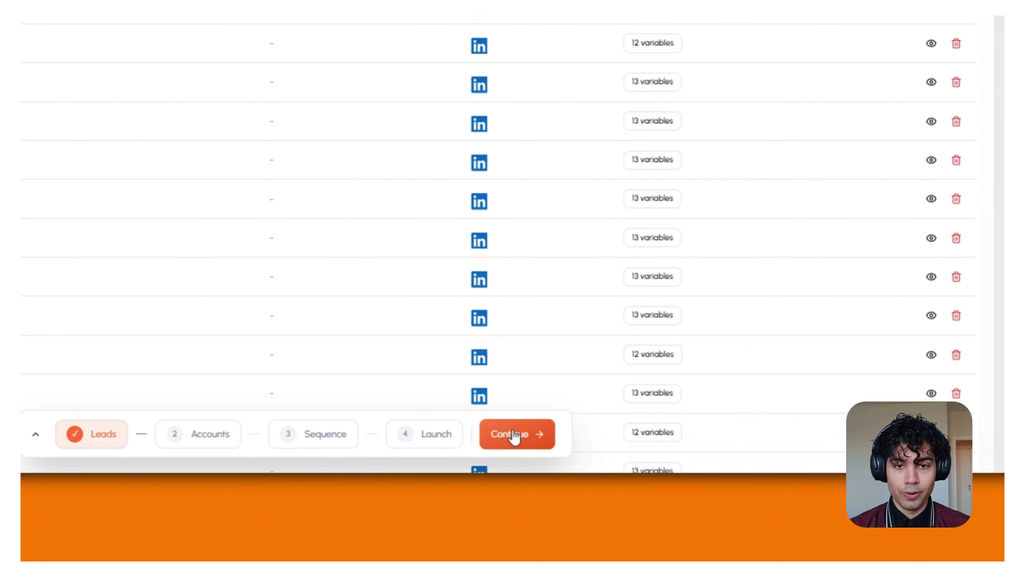
# Continue to the campaign accounts and select the first three LinkedIn accounts in the list as senders
pyautogui.click(515, 435)
pyautogui.scroll(6, 319, 258)
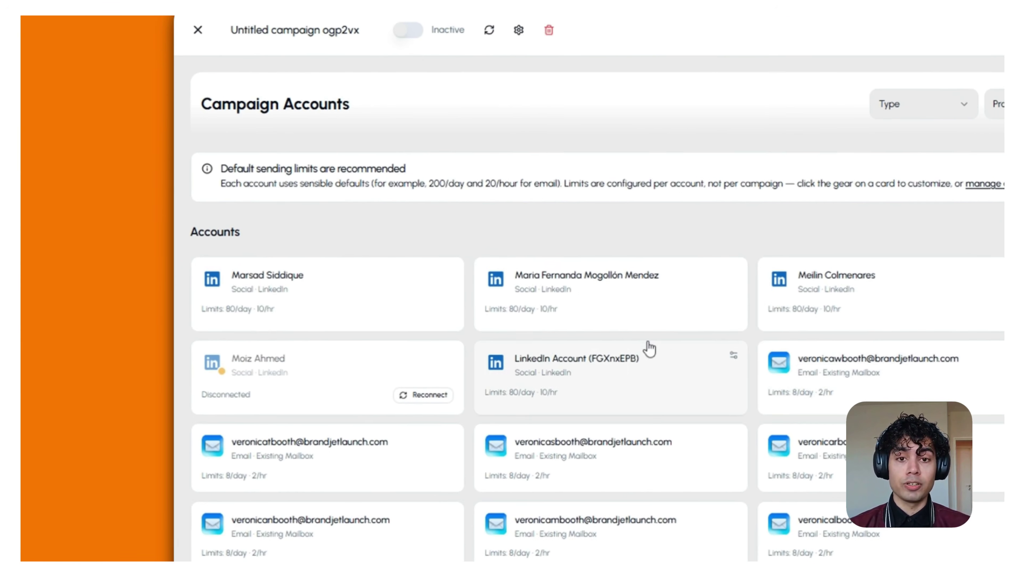
pyautogui.click(349, 298)
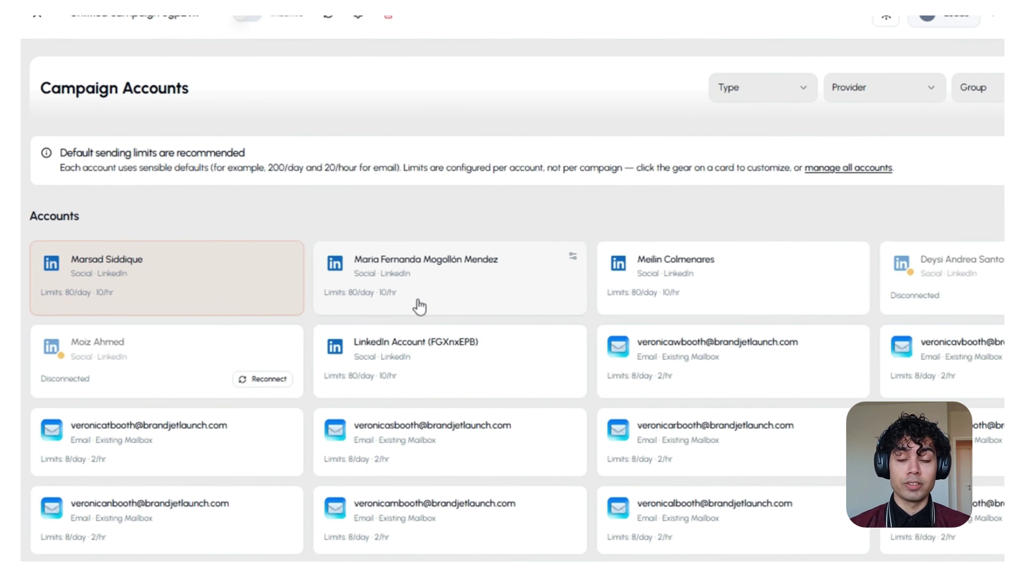
pyautogui.click(419, 303)
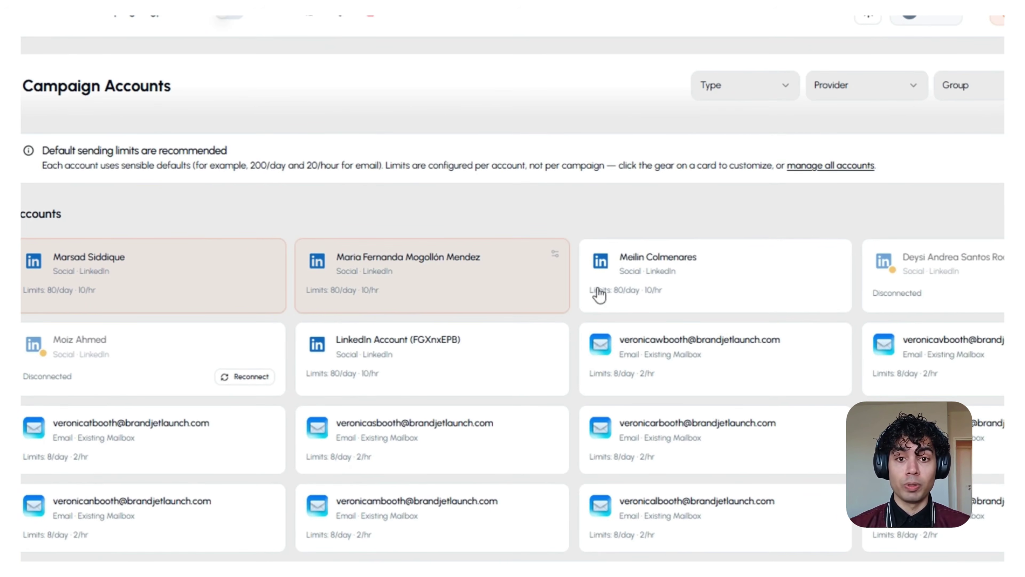
pyautogui.click(645, 293)
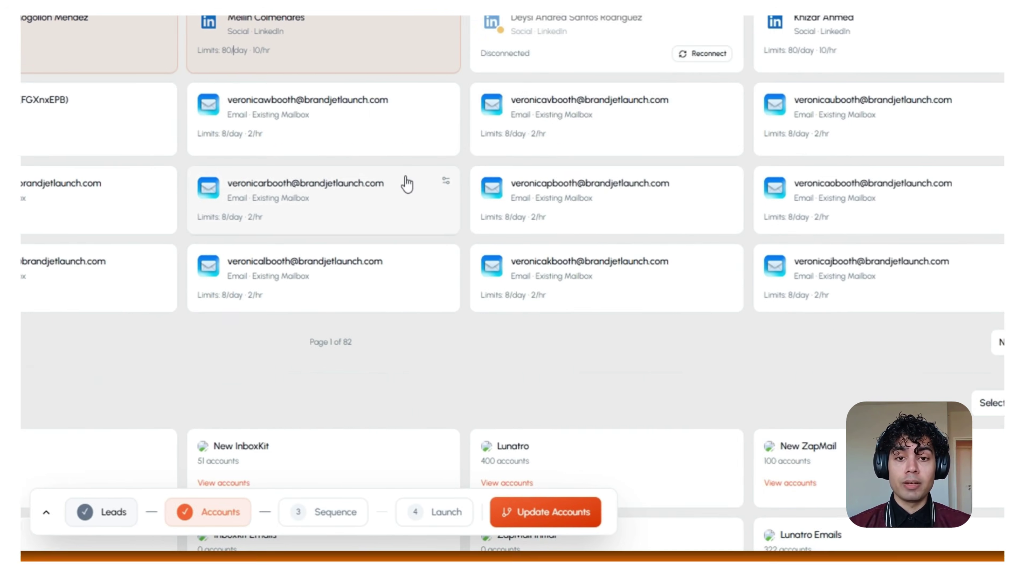
# Add the Lunatro account group to the selection and save the updated campaign accounts
pyautogui.scroll(-3, 405, 184)
pyautogui.scroll(-1, 420, 184)
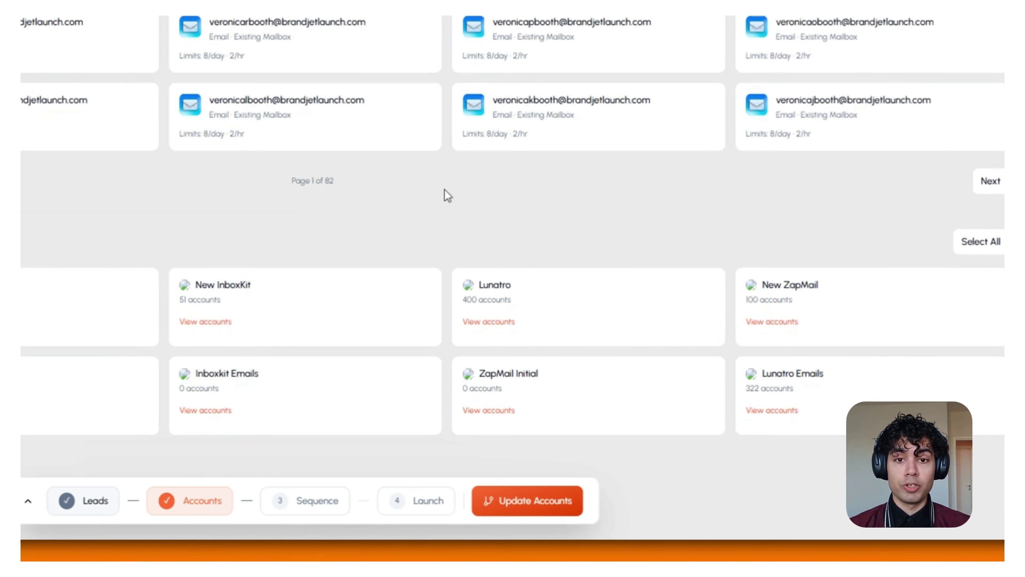
pyautogui.click(512, 289)
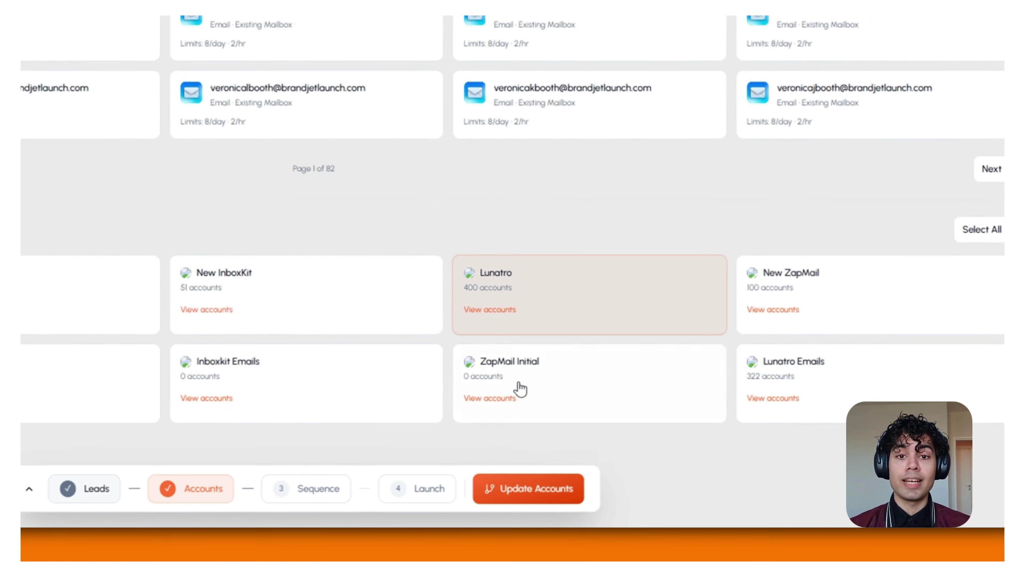
pyautogui.click(513, 441)
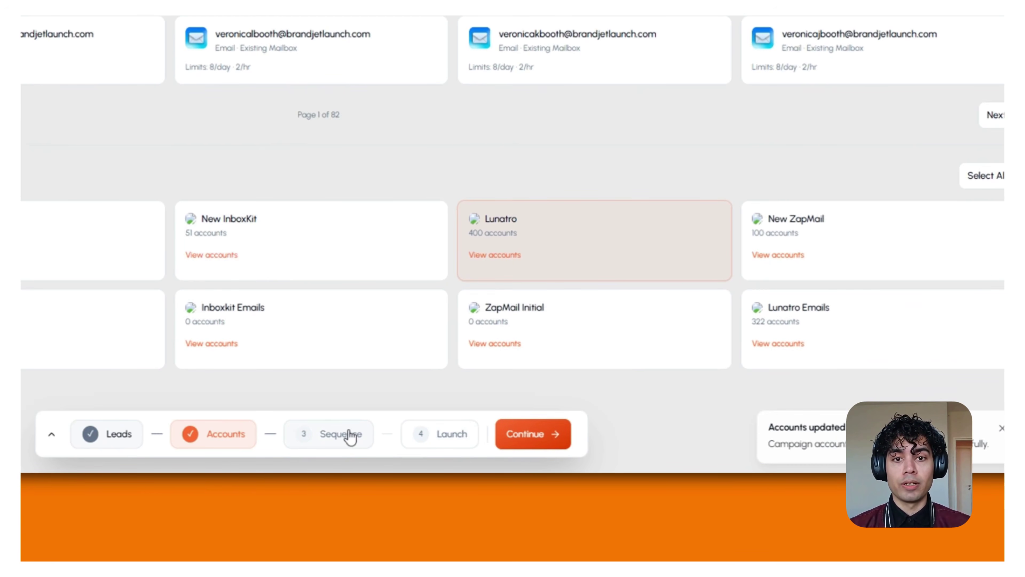
# Go to the campaign sequence and add two consecutive Send email steps below the campaign start
pyautogui.click(349, 434)
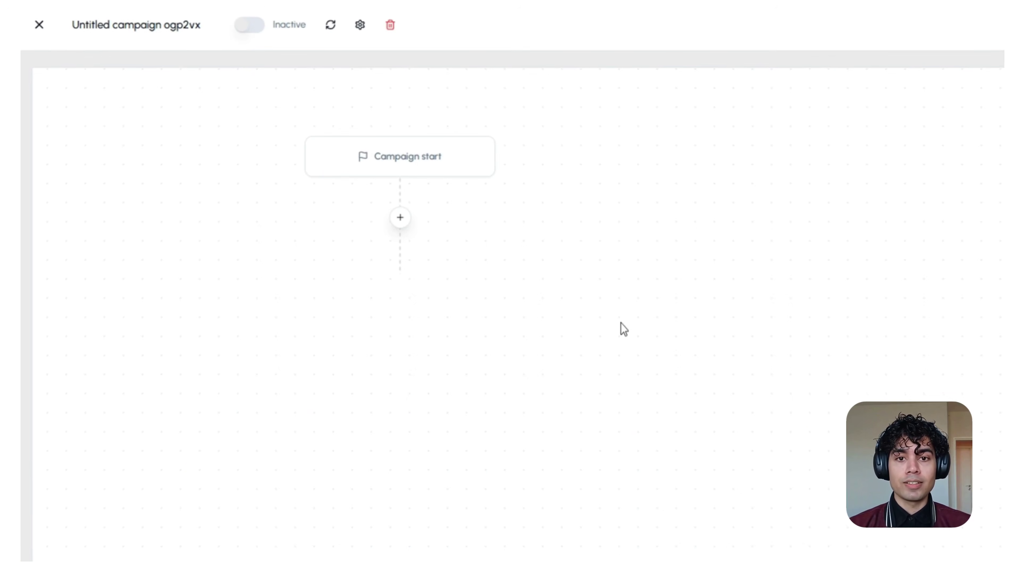
pyautogui.moveTo(512, 287); pyautogui.dragTo(632, 345)
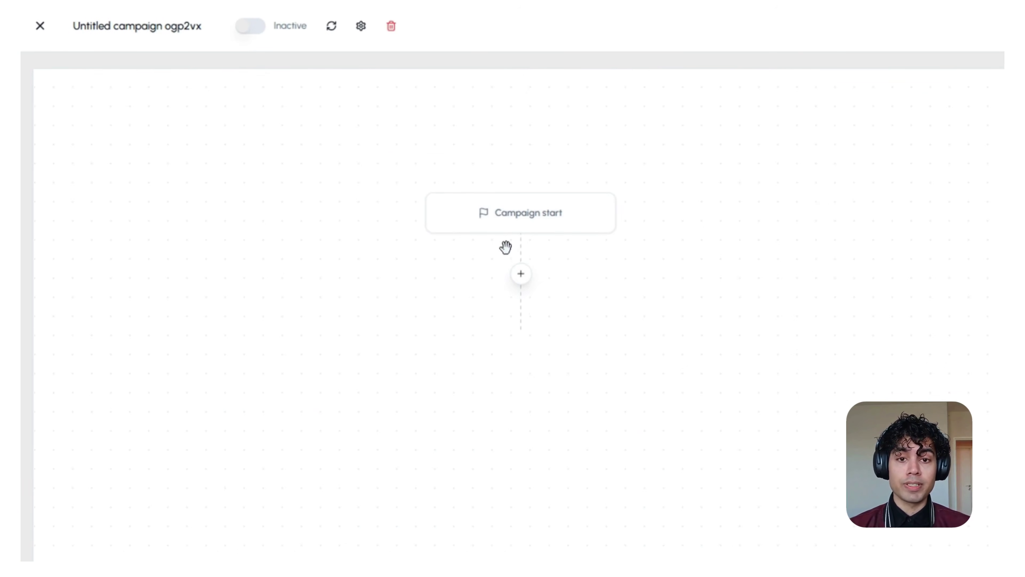
pyautogui.click(521, 274)
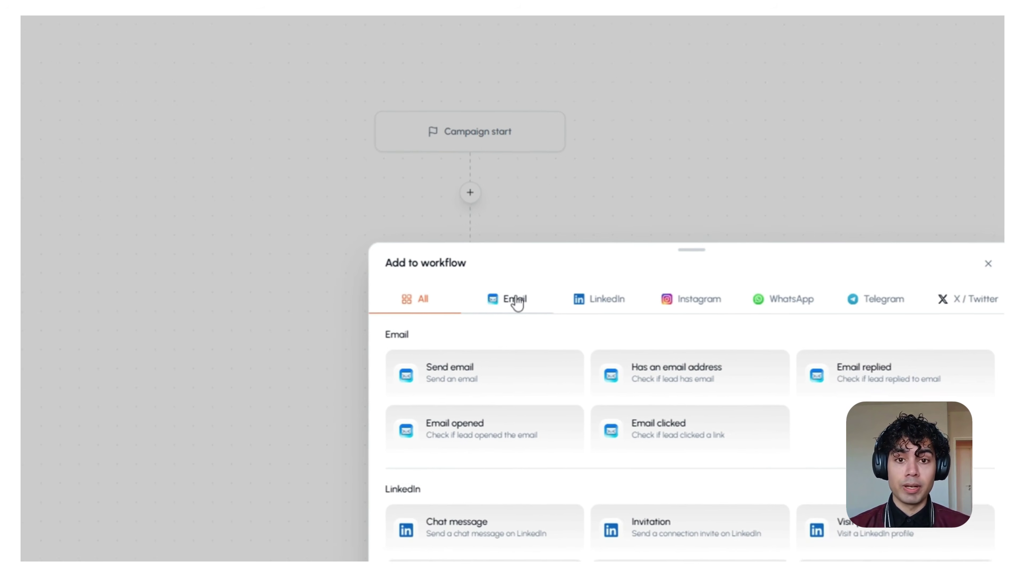
pyautogui.click(566, 380)
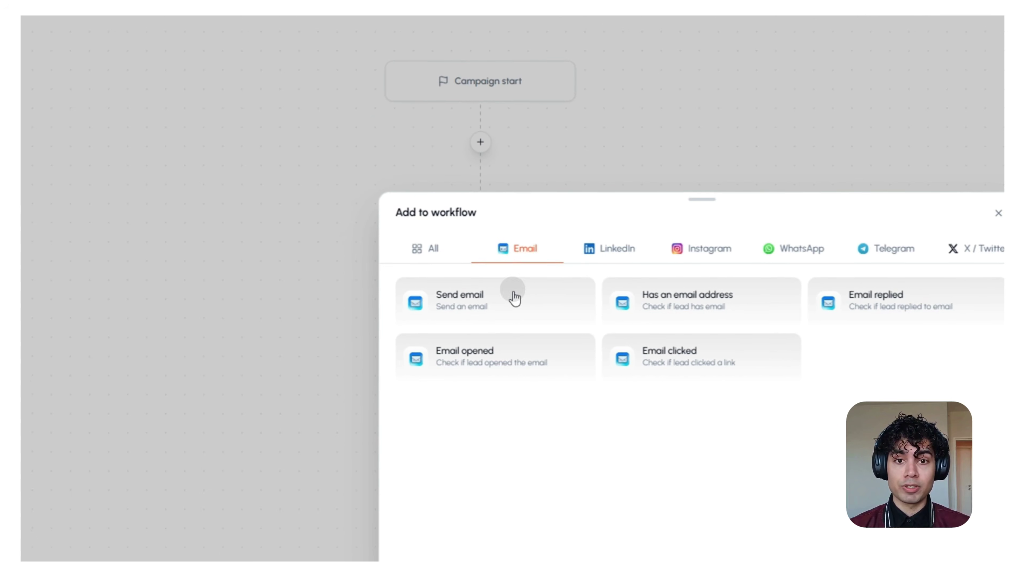
pyautogui.click(504, 344)
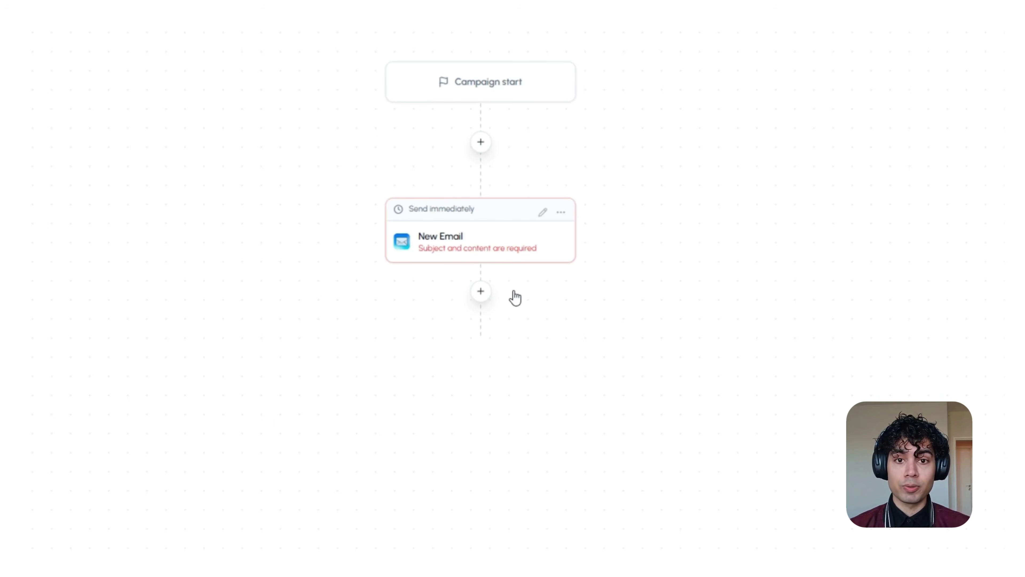
pyautogui.click(481, 292)
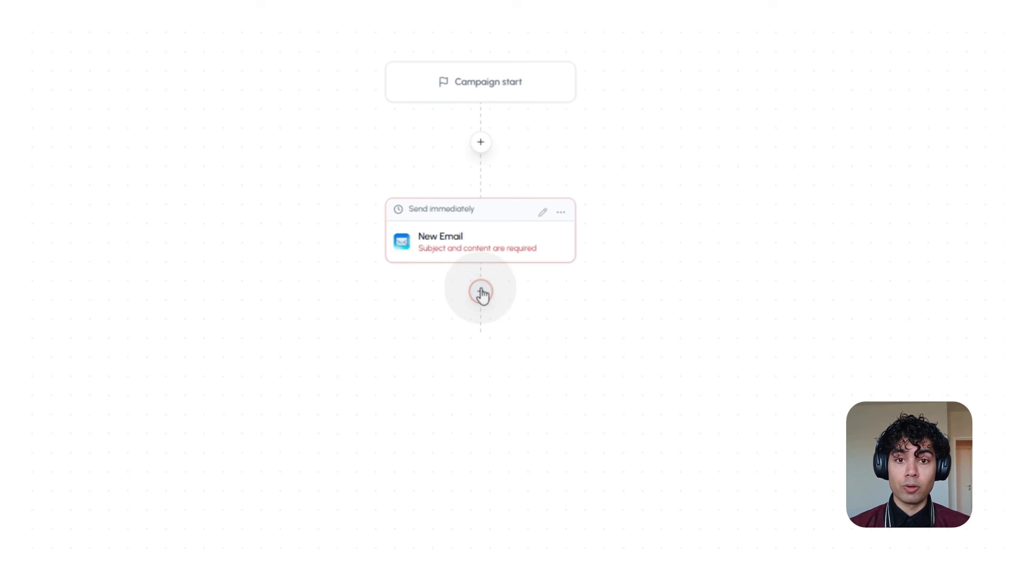
pyautogui.click(514, 291)
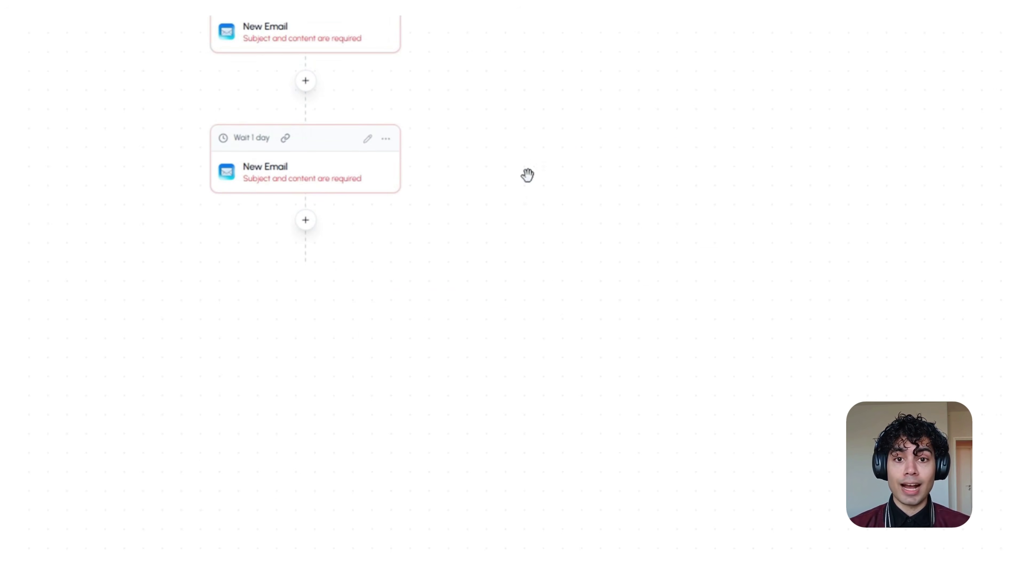
# Add a LinkedIn Invitation step after the second email and open its connection message settings
pyautogui.click(288, 284)
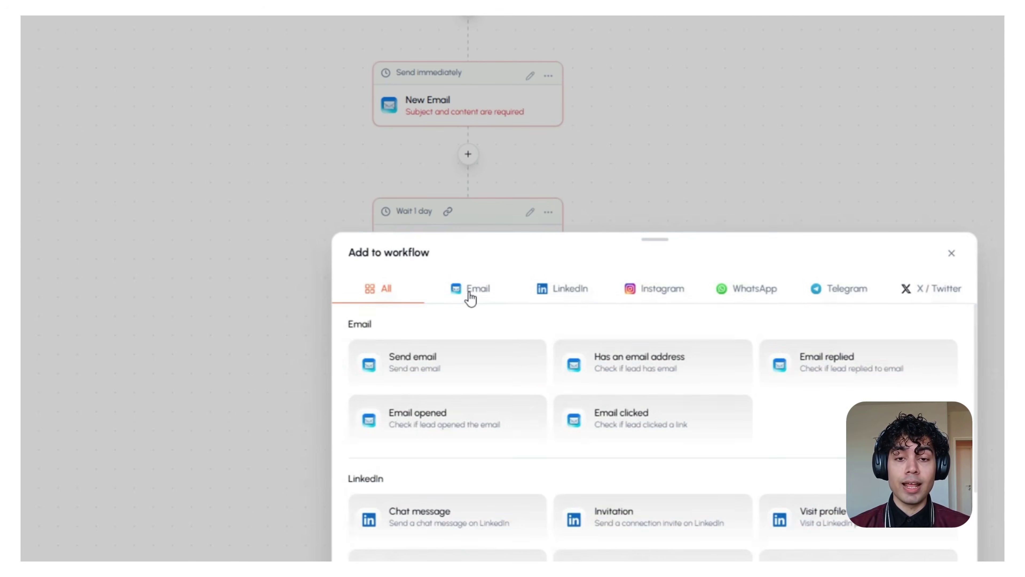
pyautogui.click(557, 291)
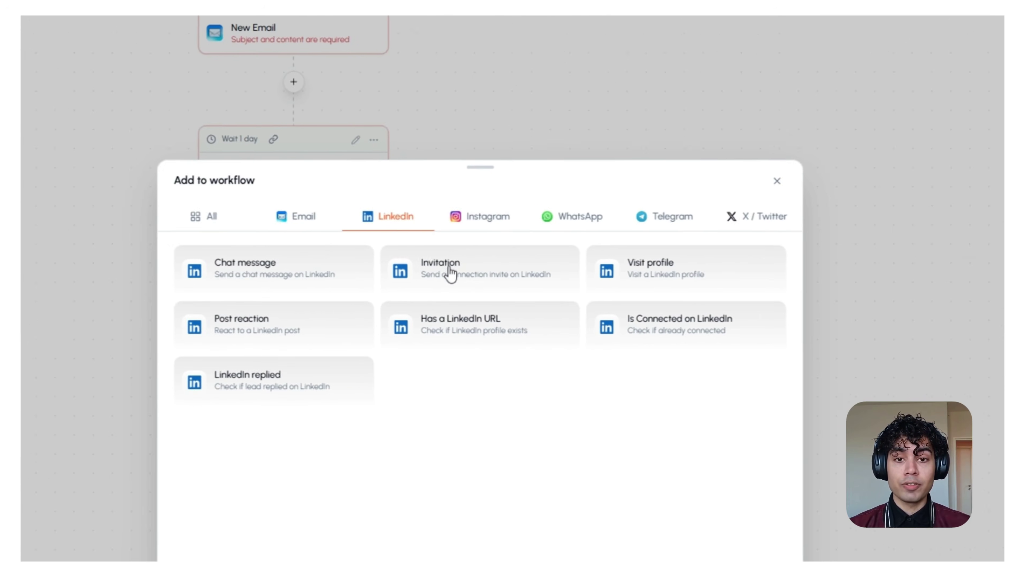
pyautogui.click(533, 301)
pyautogui.moveTo(585, 304); pyautogui.dragTo(586, 140)
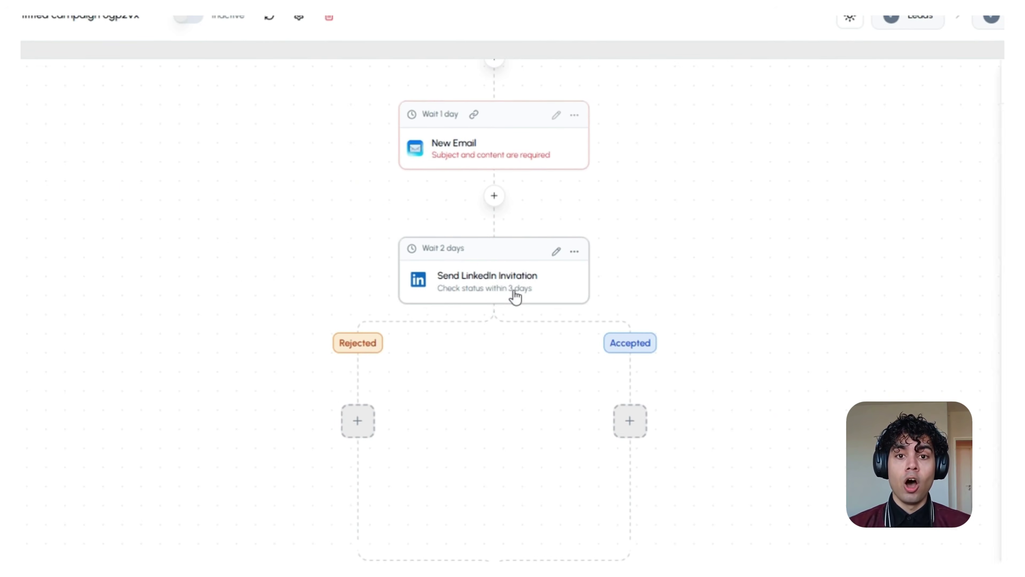
pyautogui.click(304, 136)
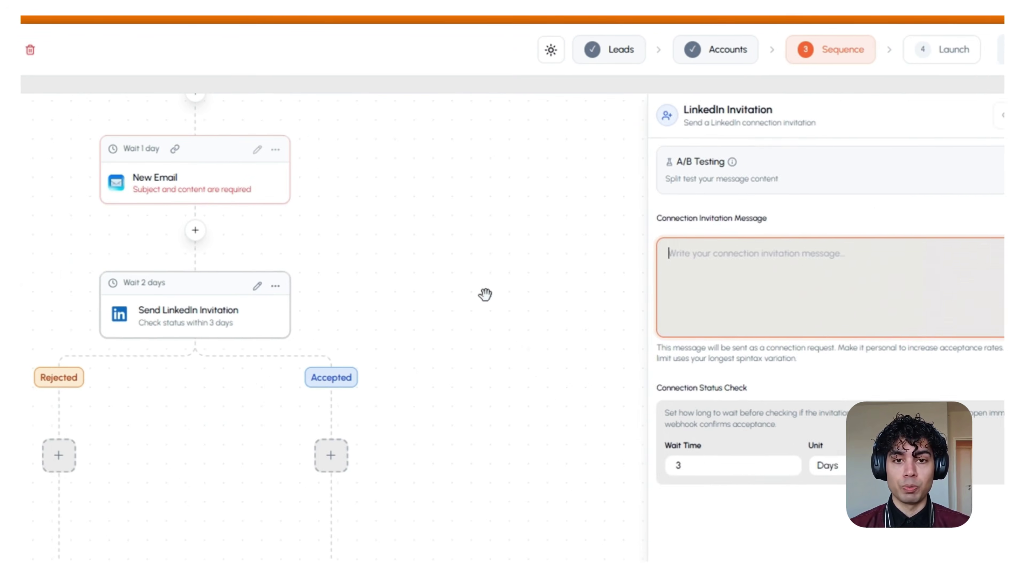
pyautogui.click(305, 341)
pyautogui.click(357, 448)
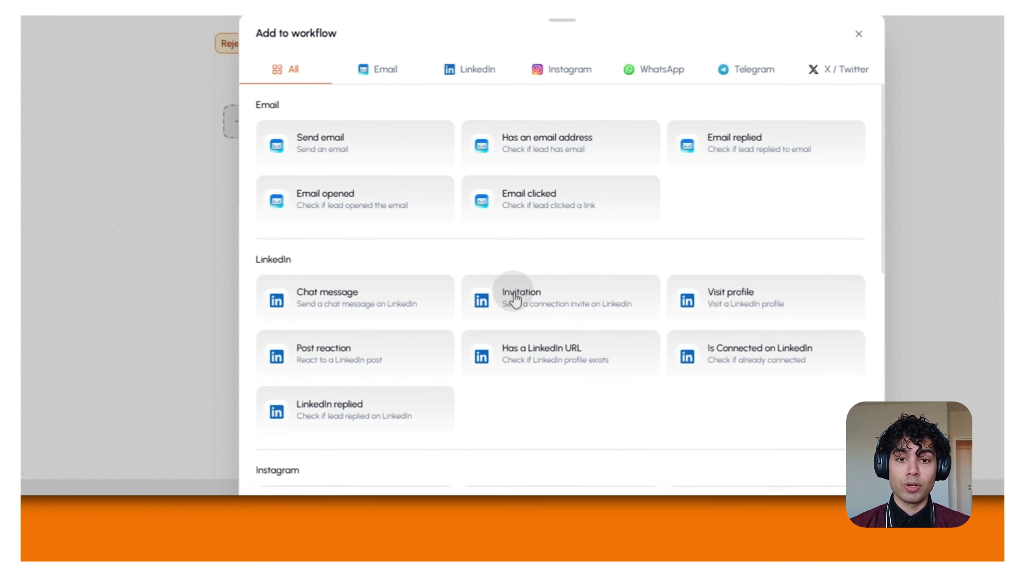
pyautogui.click(516, 454)
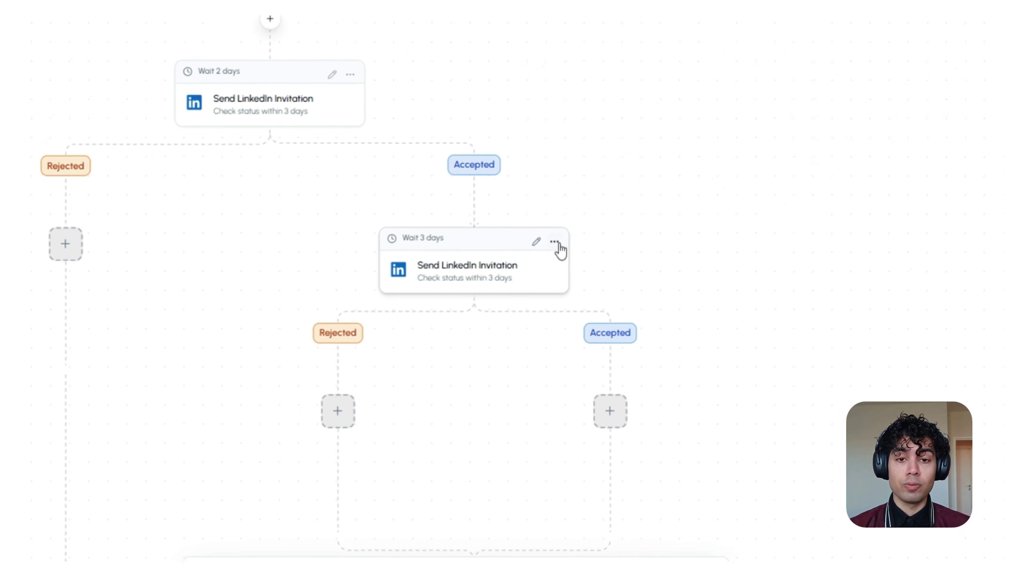
pyautogui.click(660, 116)
pyautogui.click(484, 332)
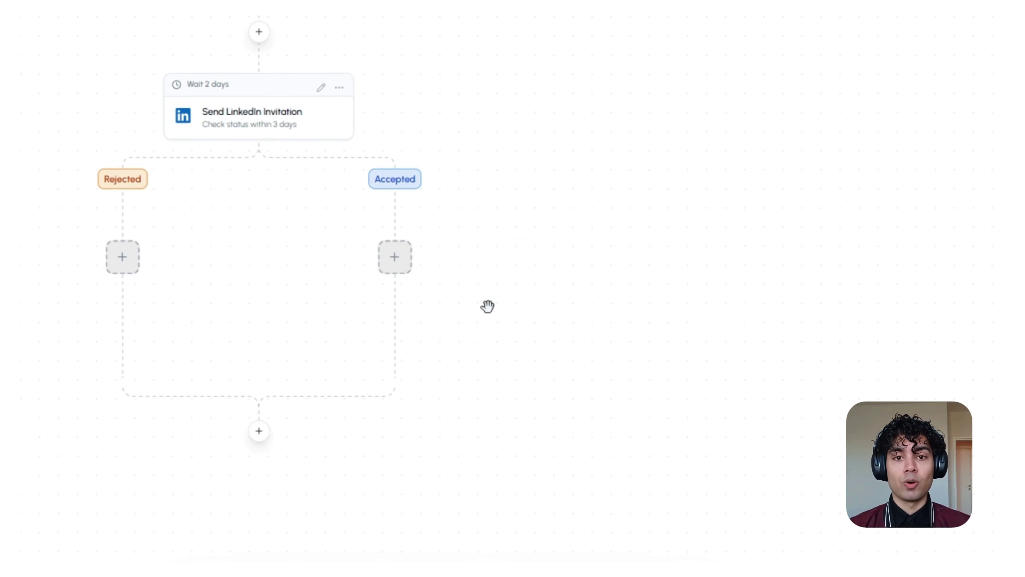
# Add two consecutive LinkedIn Chat message steps to the Accepted branch of the invitation
pyautogui.click(394, 257)
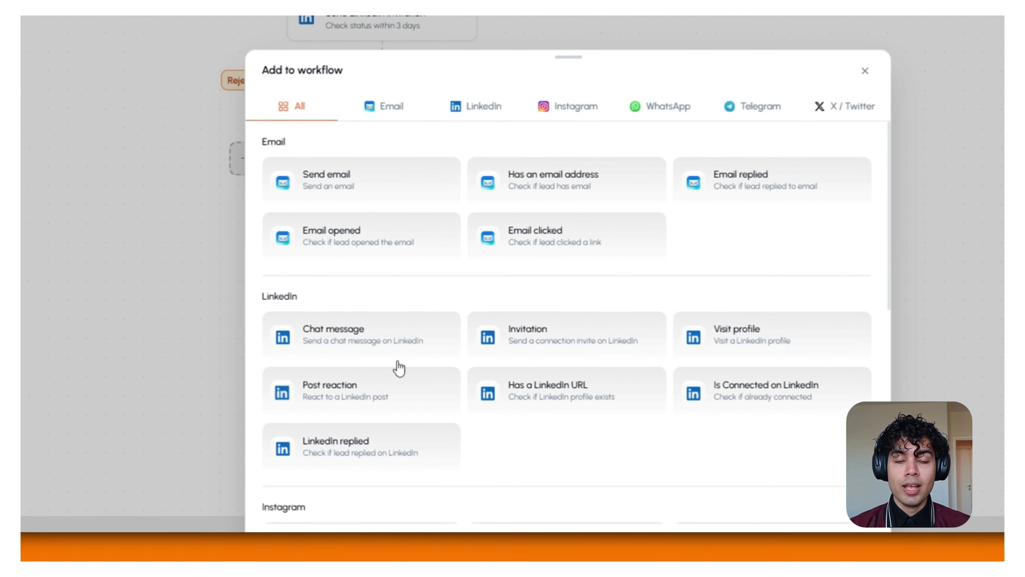
pyautogui.click(387, 477)
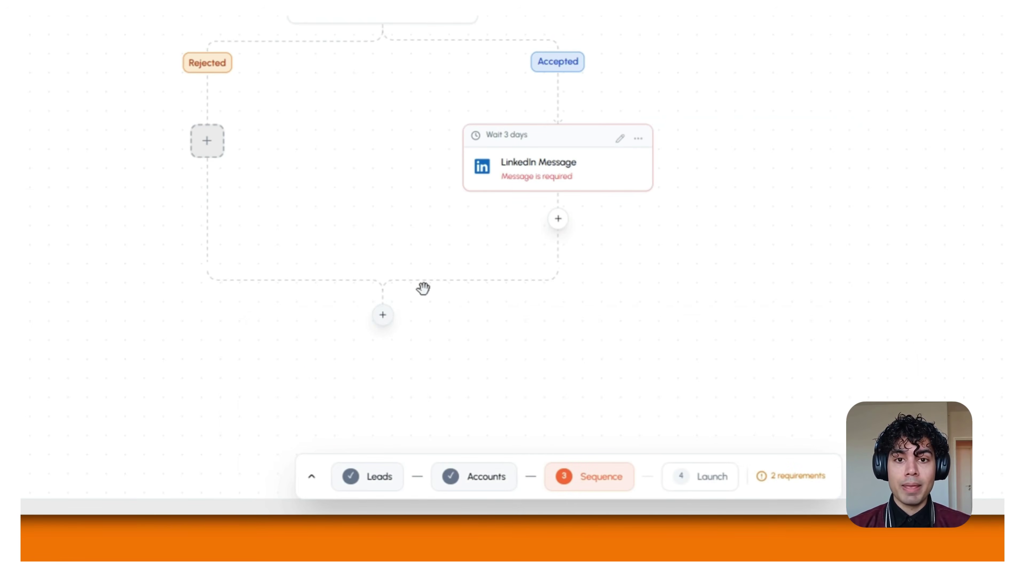
pyautogui.moveTo(640, 258); pyautogui.dragTo(688, 162)
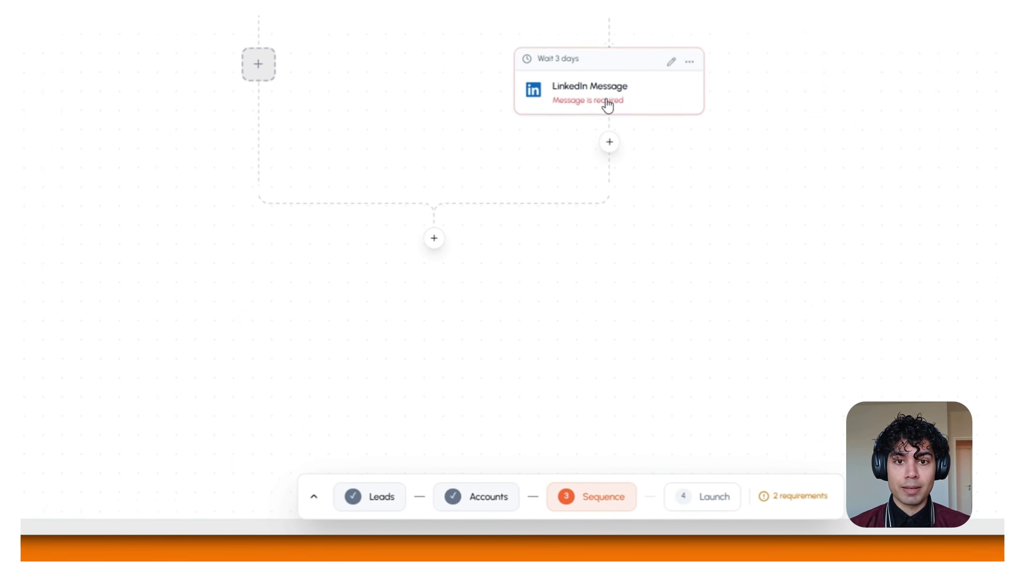
pyautogui.click(615, 190)
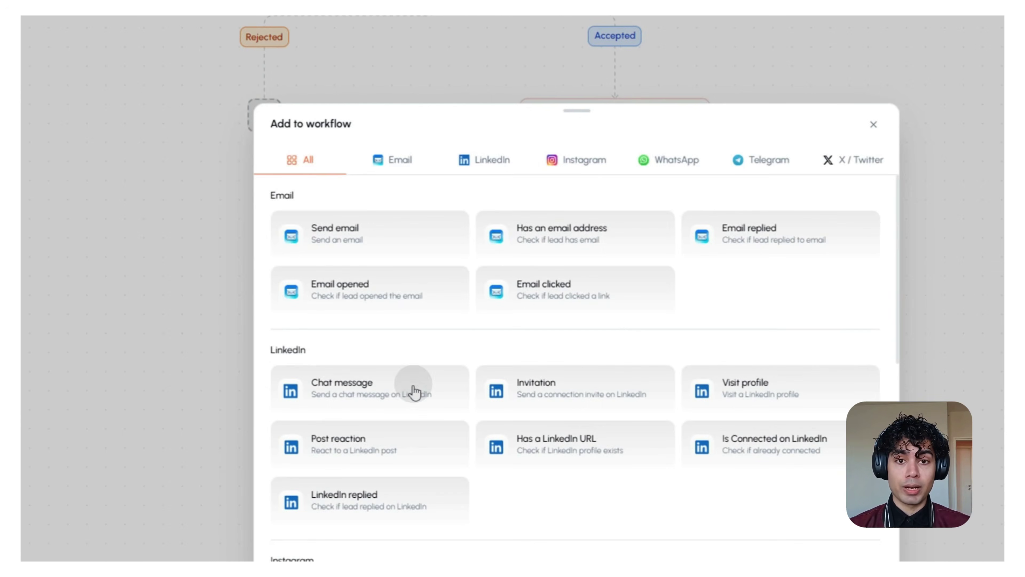
pyautogui.click(415, 389)
# Add a Send email step below the point where the Rejected and Accepted branches merge
pyautogui.moveTo(442, 326); pyautogui.dragTo(497, 145)
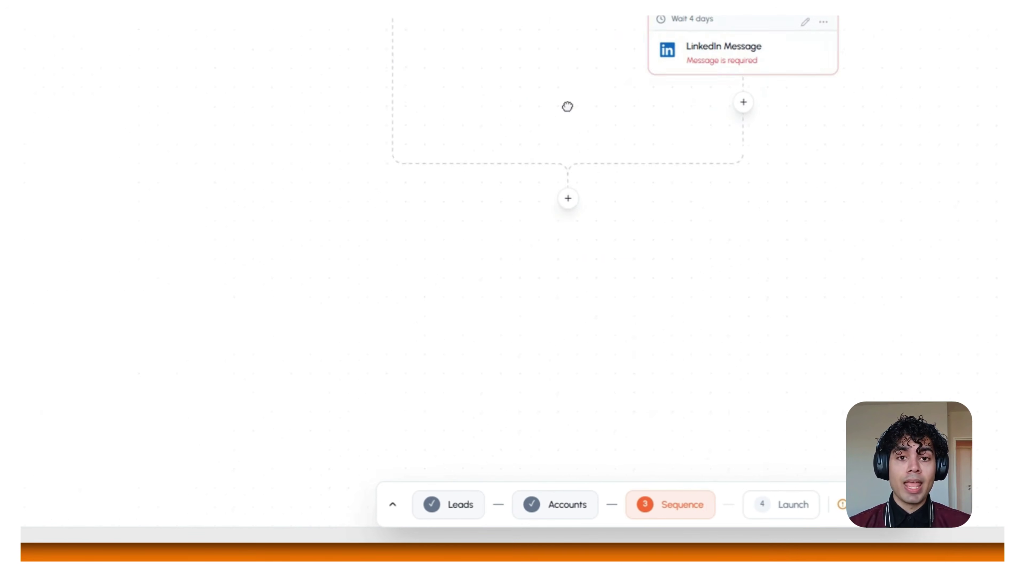
pyautogui.click(566, 201)
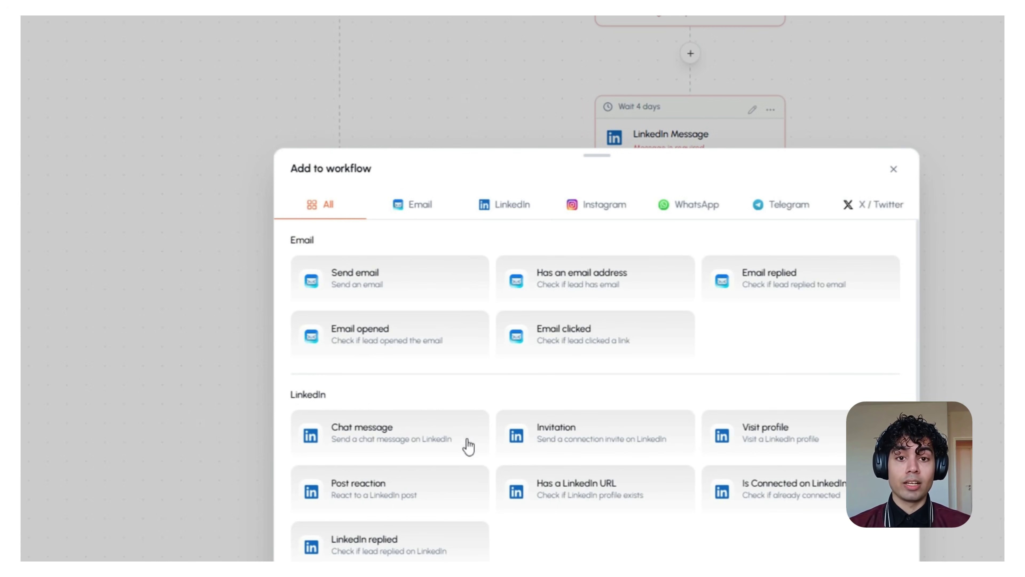
pyautogui.click(389, 293)
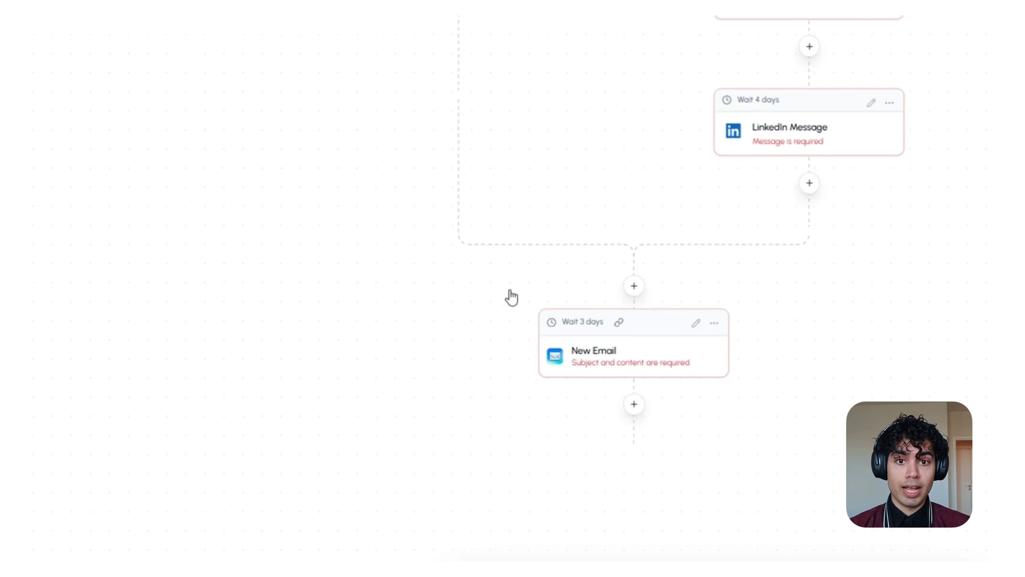
# Review the whole sequence, from the first emails through the invitation branches to the final email
pyautogui.moveTo(856, 299); pyautogui.dragTo(851, 332)
pyautogui.scroll(-1, 852, 332)
pyautogui.scroll(-3, 512, 332)
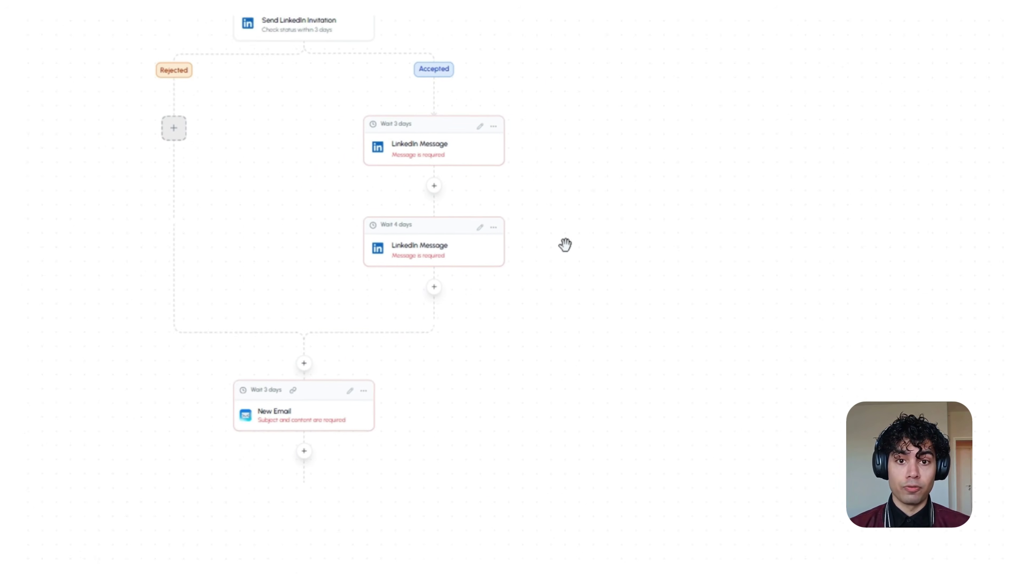
pyautogui.moveTo(517, 282); pyautogui.dragTo(471, 499)
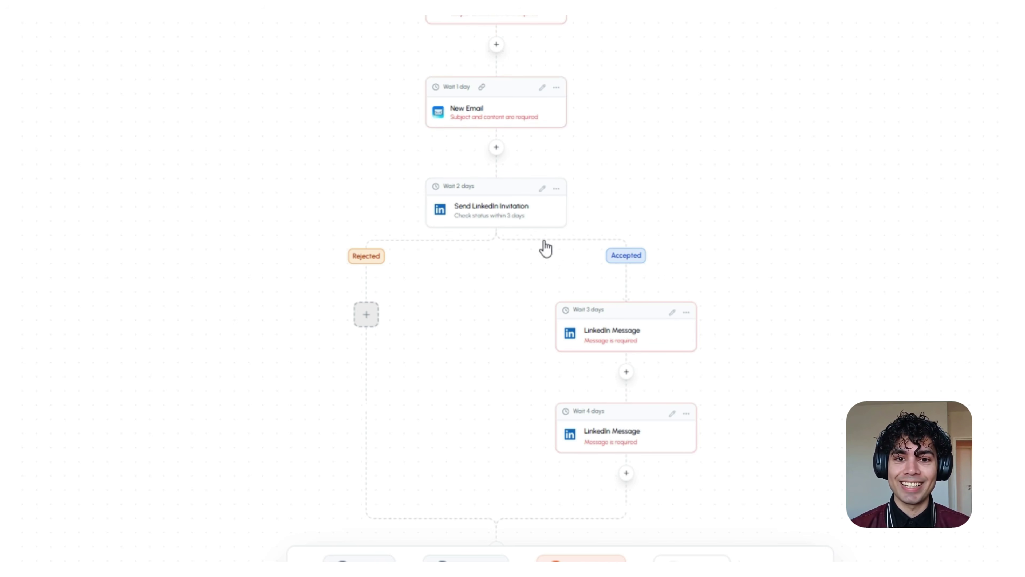
pyautogui.moveTo(512, 292); pyautogui.dragTo(497, 87)
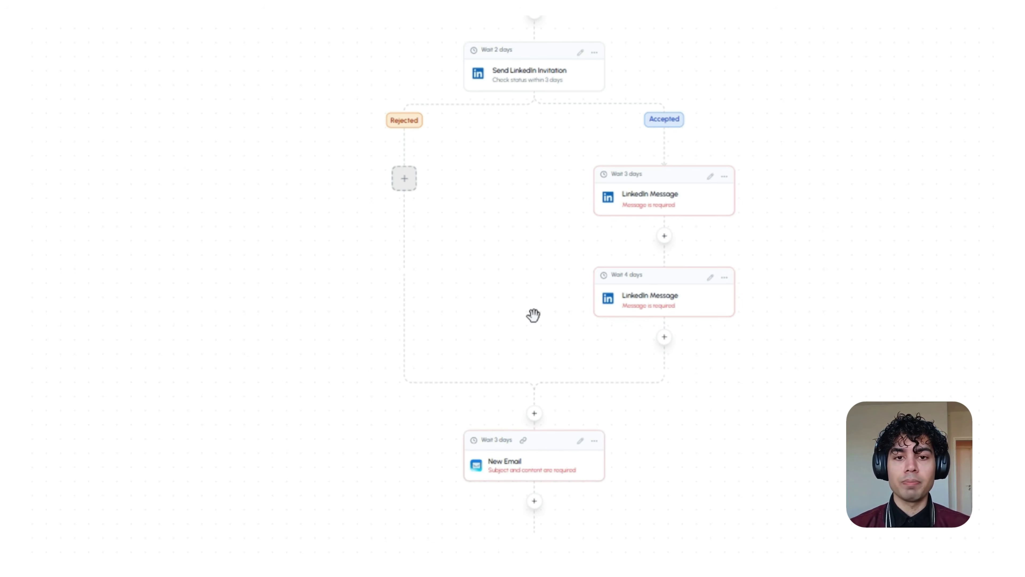
pyautogui.moveTo(510, 286); pyautogui.dragTo(628, 332)
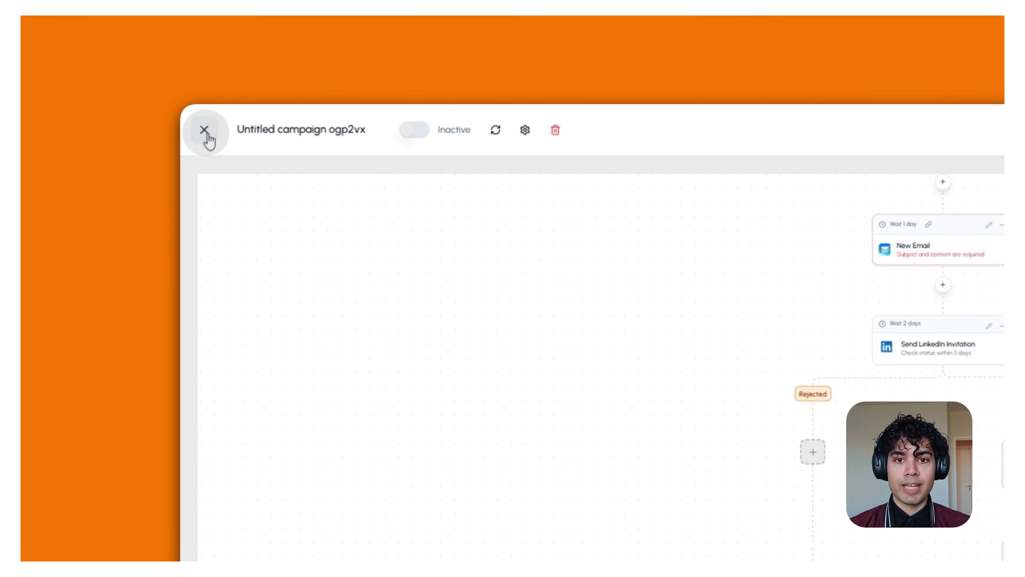
# Close the untitled campaign's sequence builder and return to the campaigns list
pyautogui.click(206, 132)
pyautogui.click(522, 300)
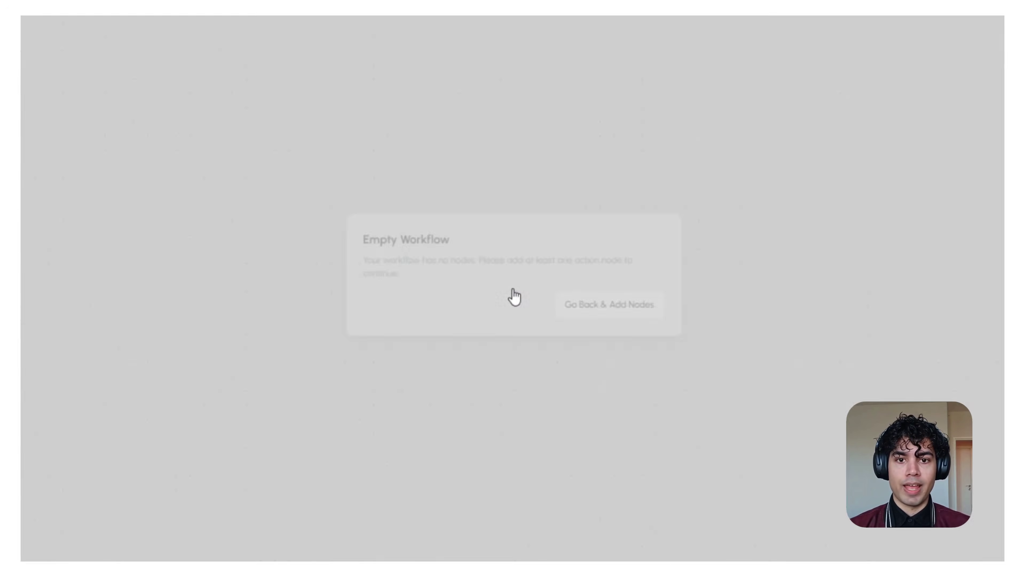
pyautogui.press('Escape')
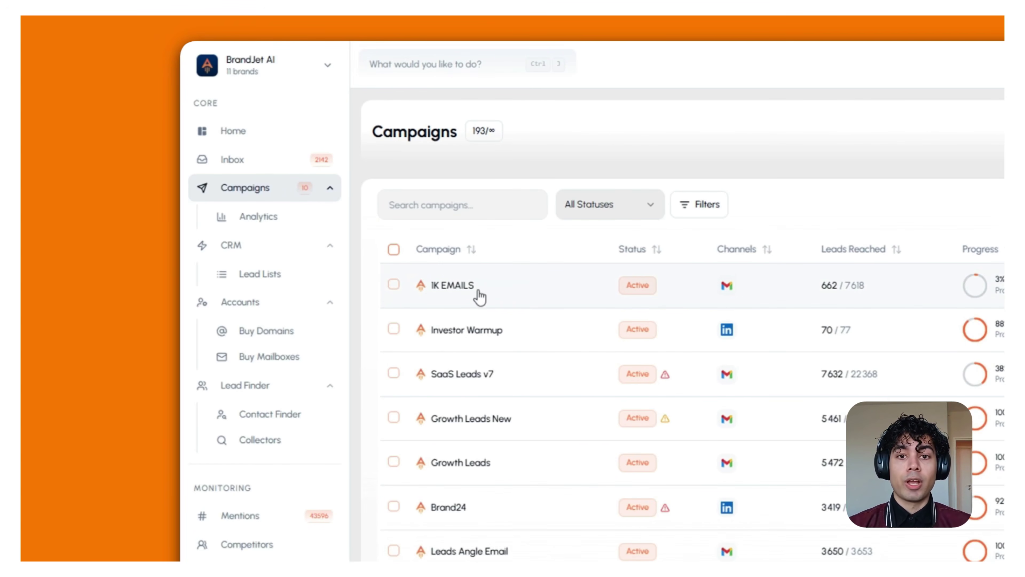
# Open the 1K EMAILS campaign and examine its sequence performance and A/B testing results
pyautogui.click(506, 304)
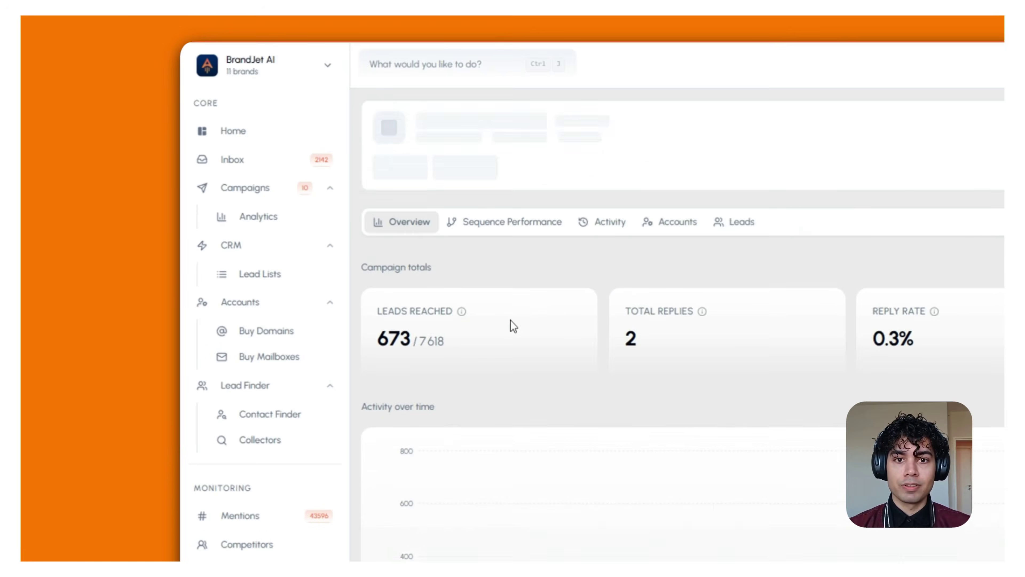
pyautogui.click(519, 275)
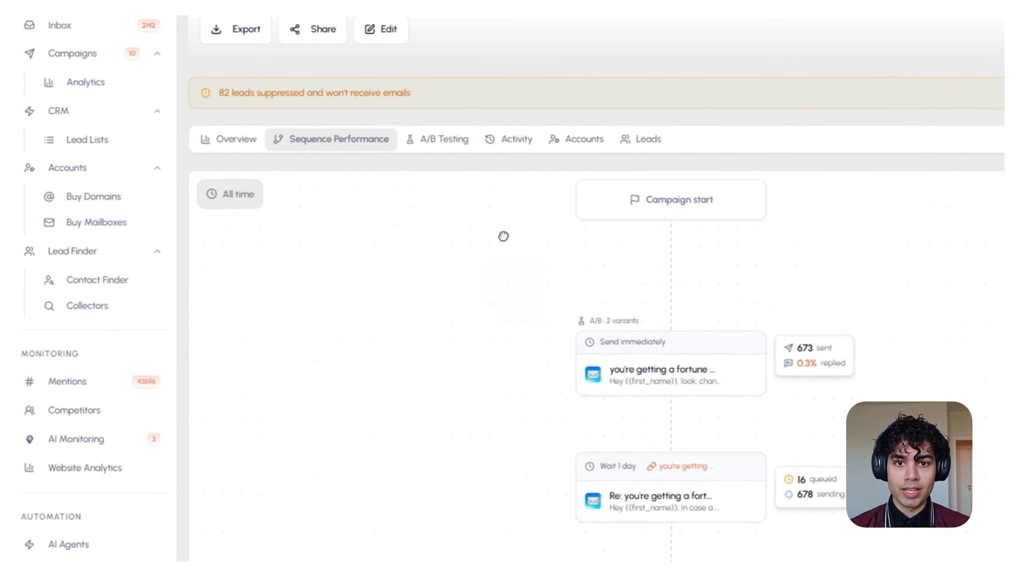
pyautogui.moveTo(503, 236); pyautogui.dragTo(494, 187)
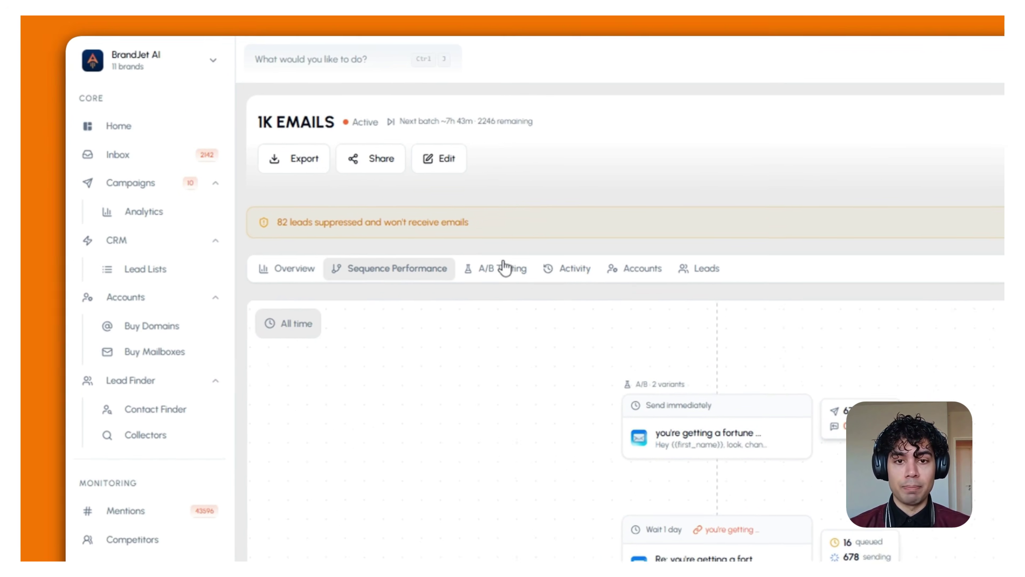
pyautogui.click(504, 268)
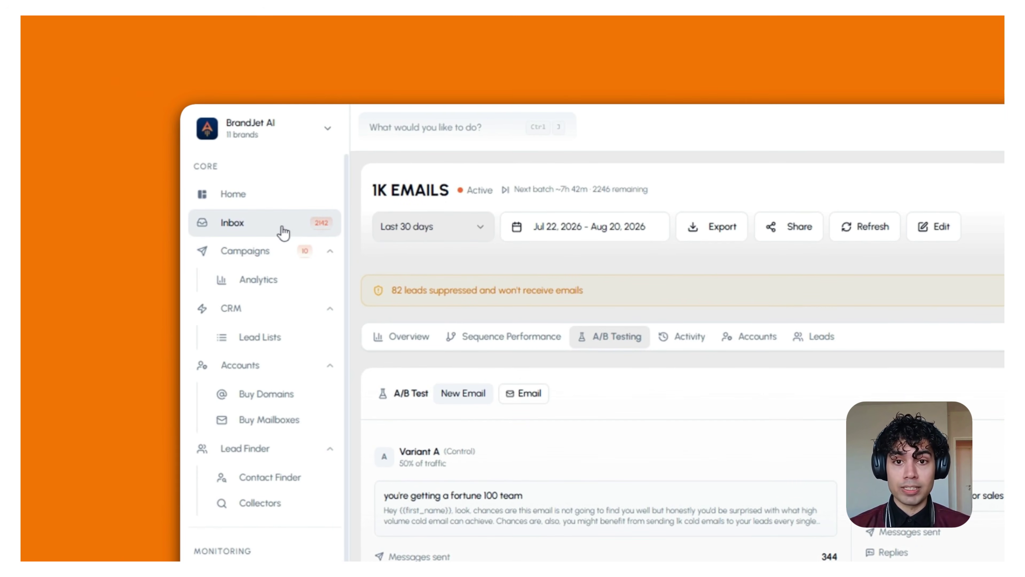
# Open the inbox and browse the conversations in the Interested category
pyautogui.click(272, 217)
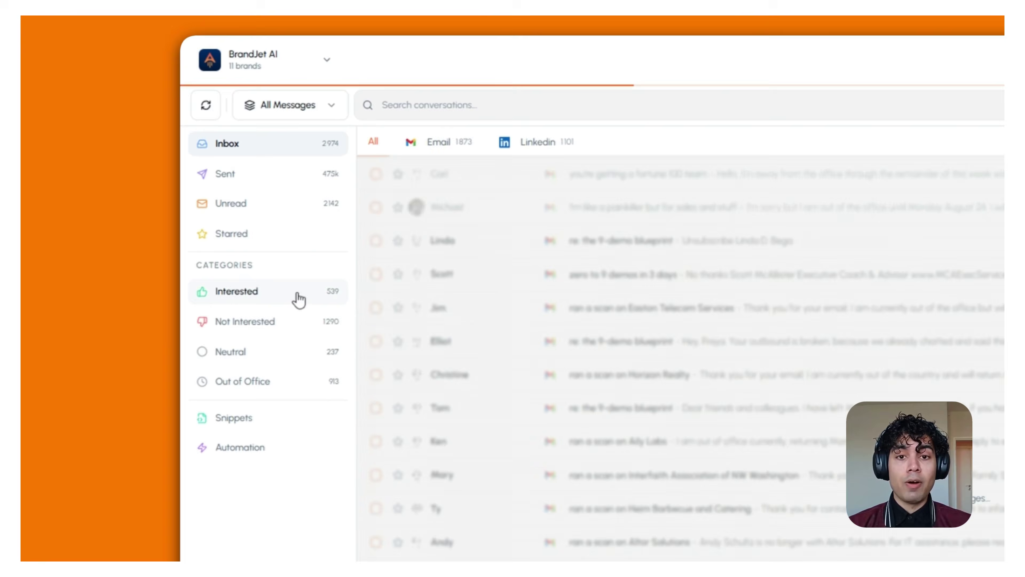
pyautogui.click(298, 294)
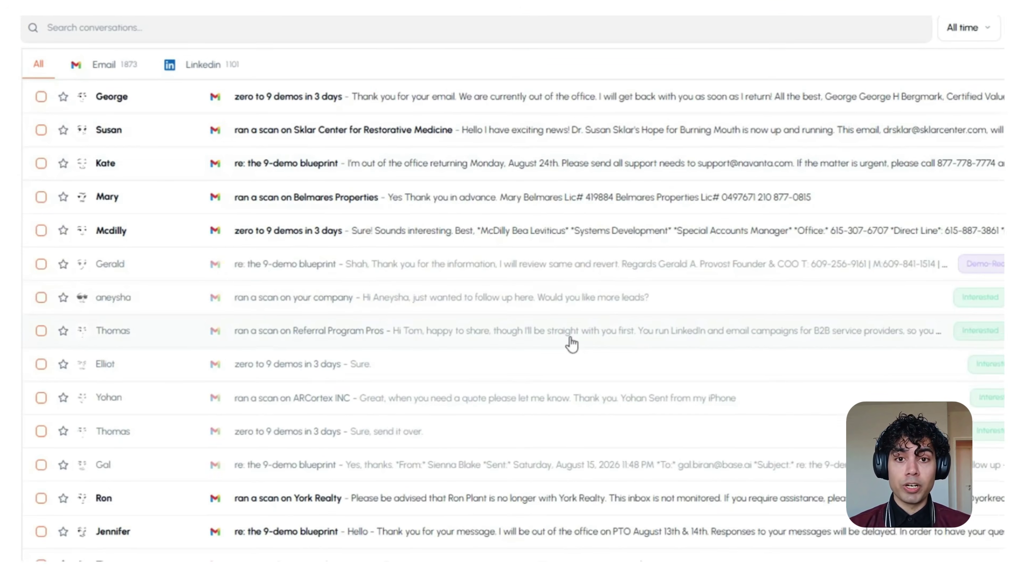
pyautogui.scroll(-5, 561, 342)
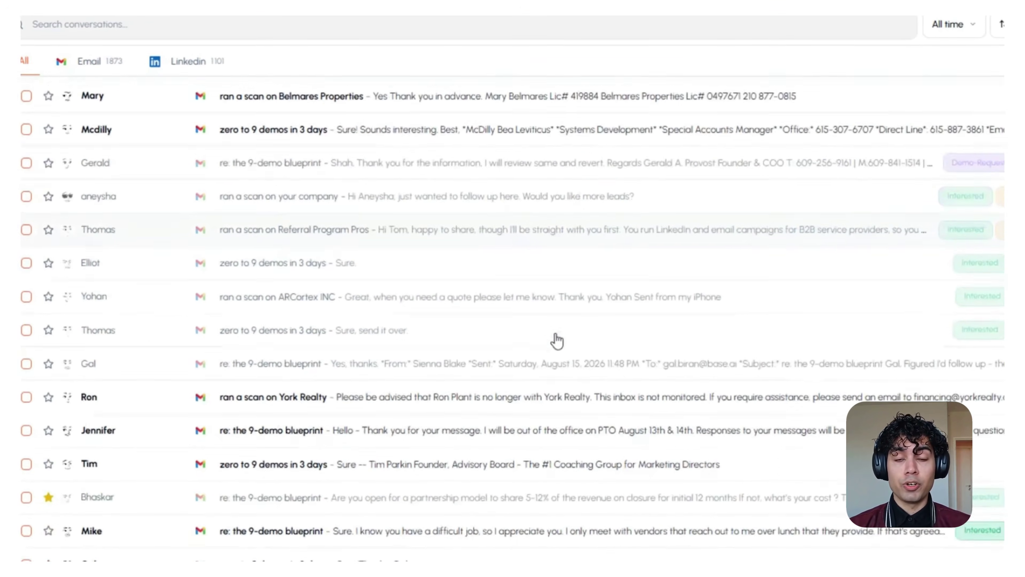
pyautogui.scroll(-3, 556, 341)
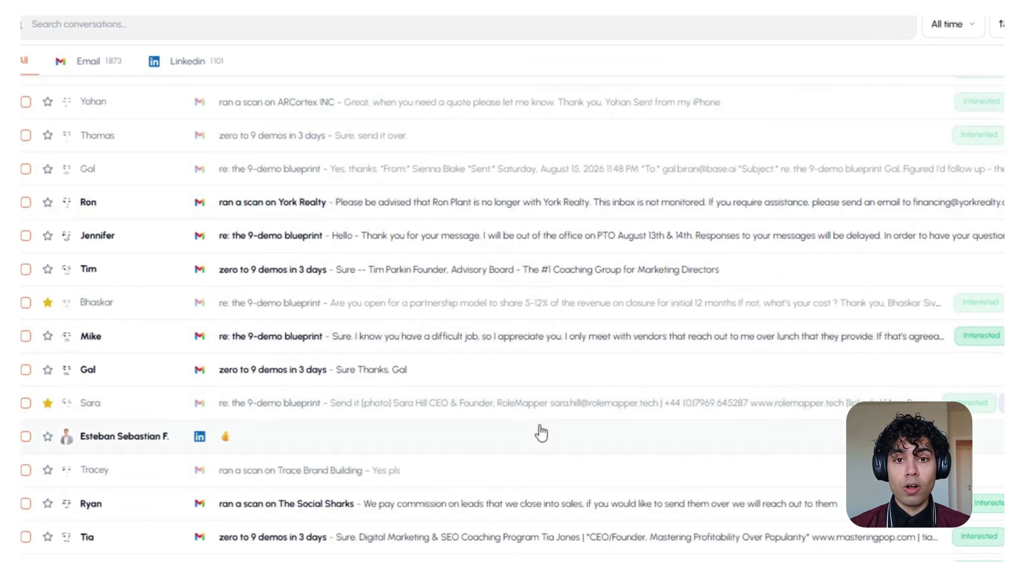
pyautogui.scroll(-2, 541, 431)
pyautogui.scroll(-1, 541, 431)
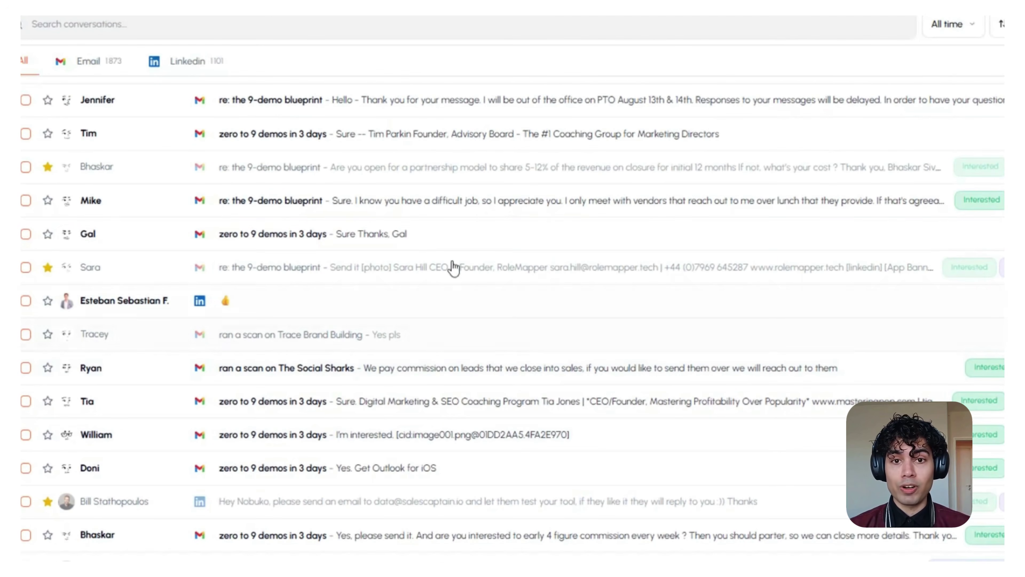
pyautogui.scroll(10, 440, 250)
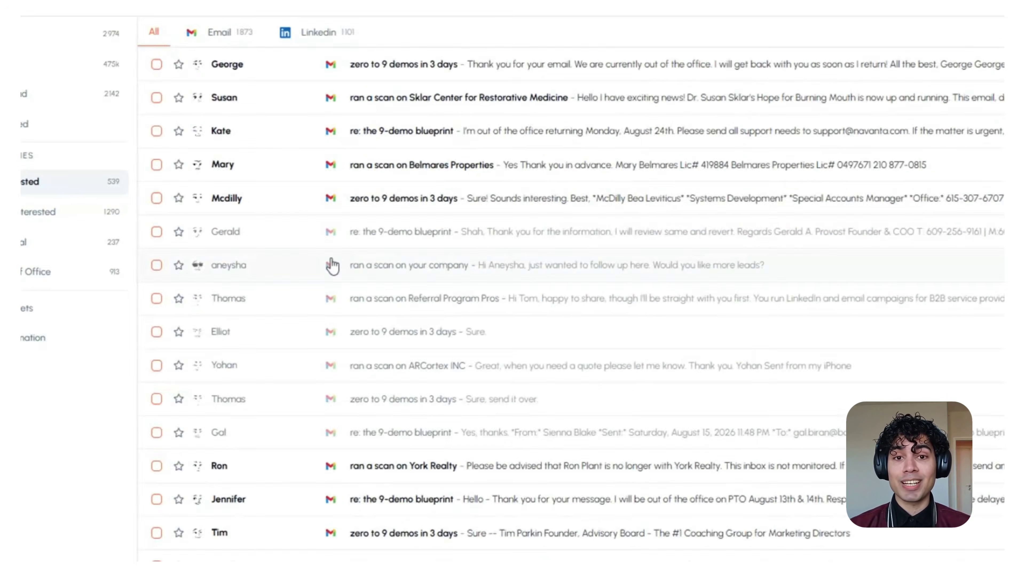
# Review the inbox automation rules for auto-reply, CRM stage and lead status, and close the automation settings
pyautogui.click(271, 297)
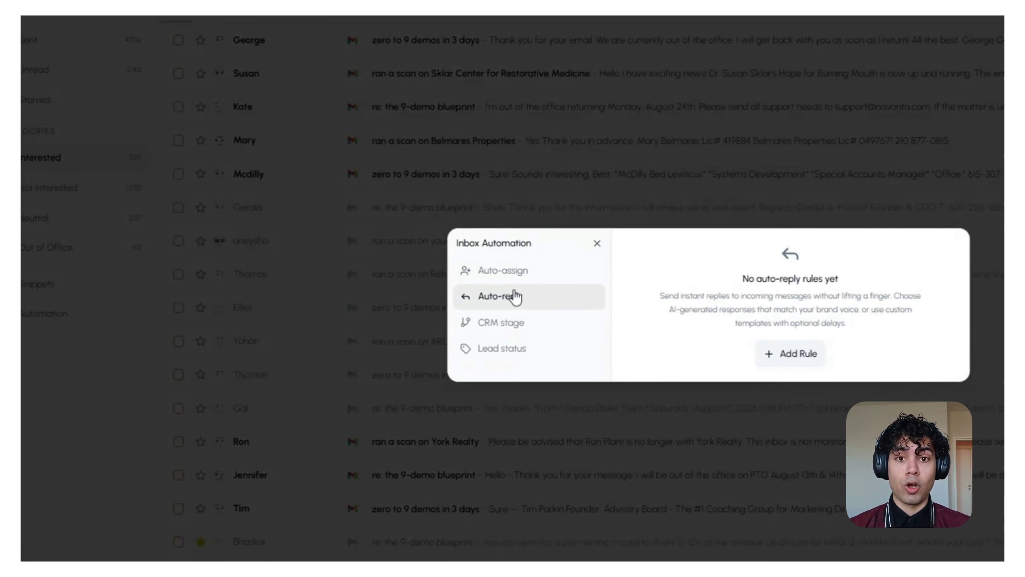
pyautogui.click(502, 322)
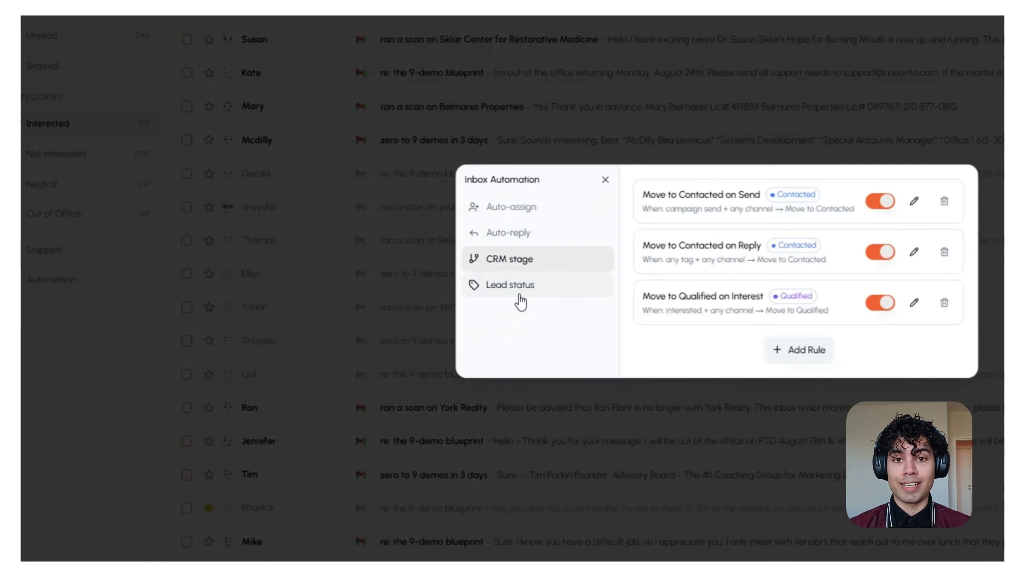
pyautogui.click(524, 289)
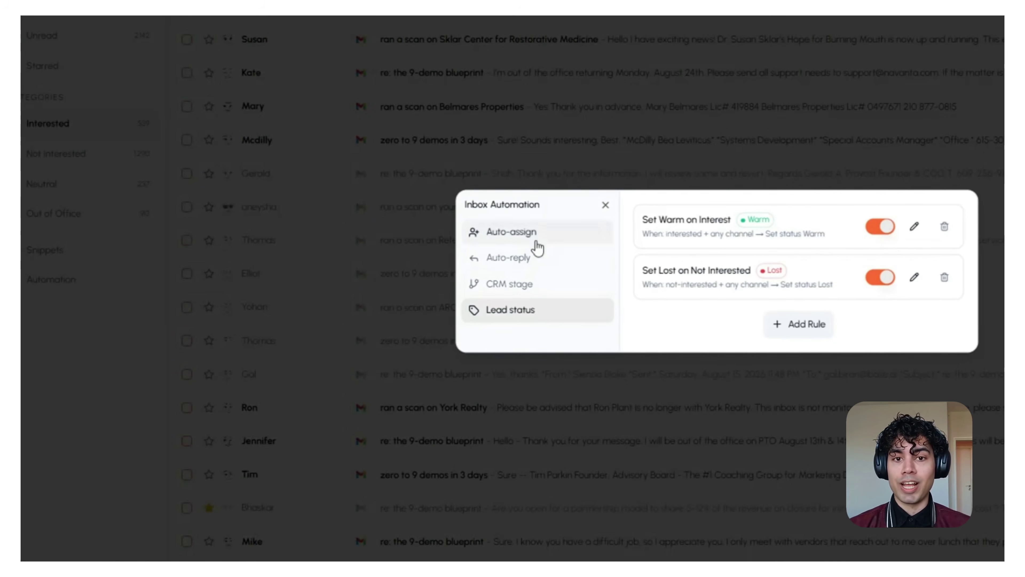
pyautogui.click(605, 205)
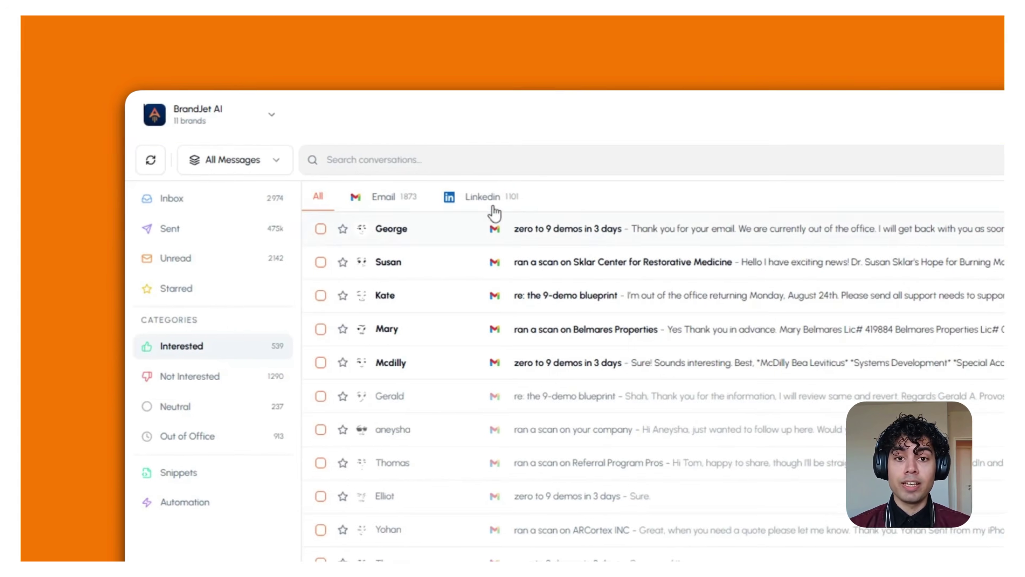
# Filter the Interested conversations to LinkedIn and to Email, and look through the tags on the email replies
pyautogui.click(223, 57)
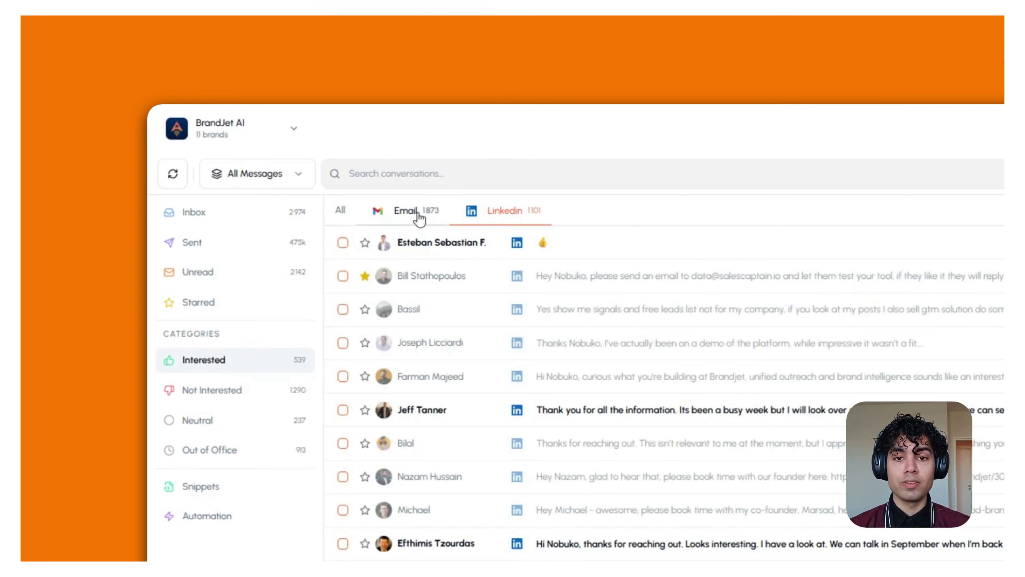
pyautogui.click(419, 218)
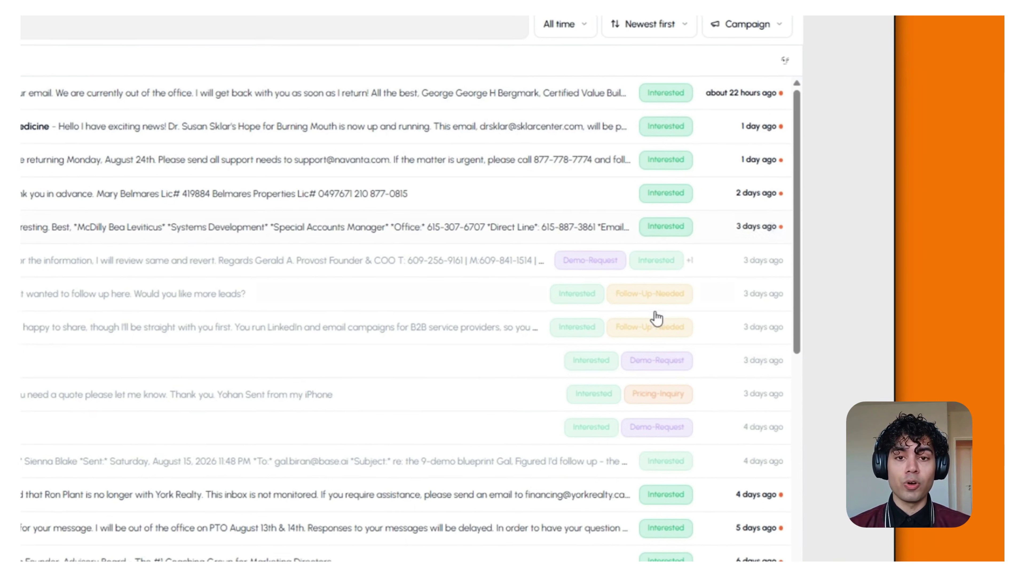
pyautogui.scroll(-4, 363, 452)
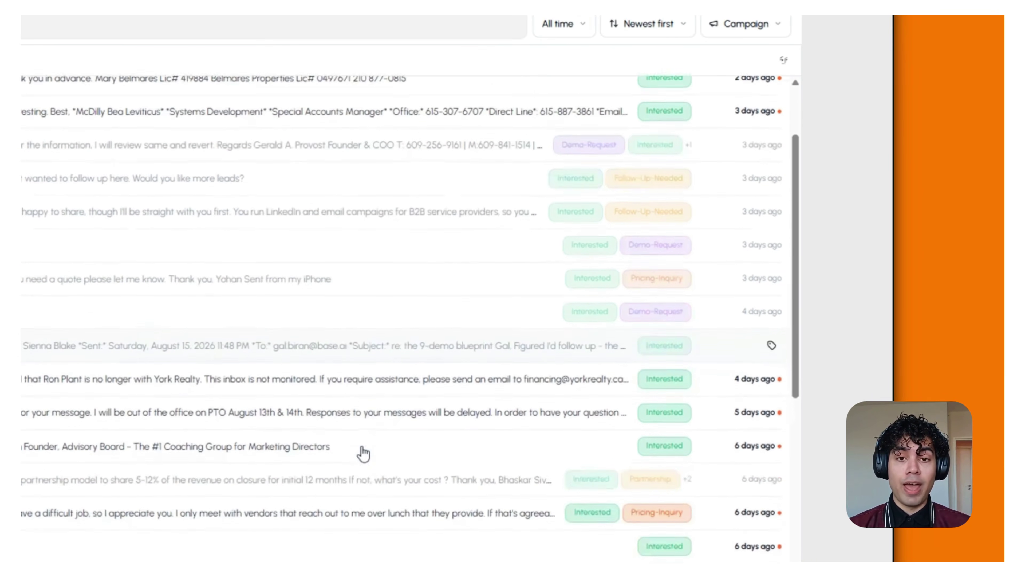
pyautogui.scroll(4, 363, 452)
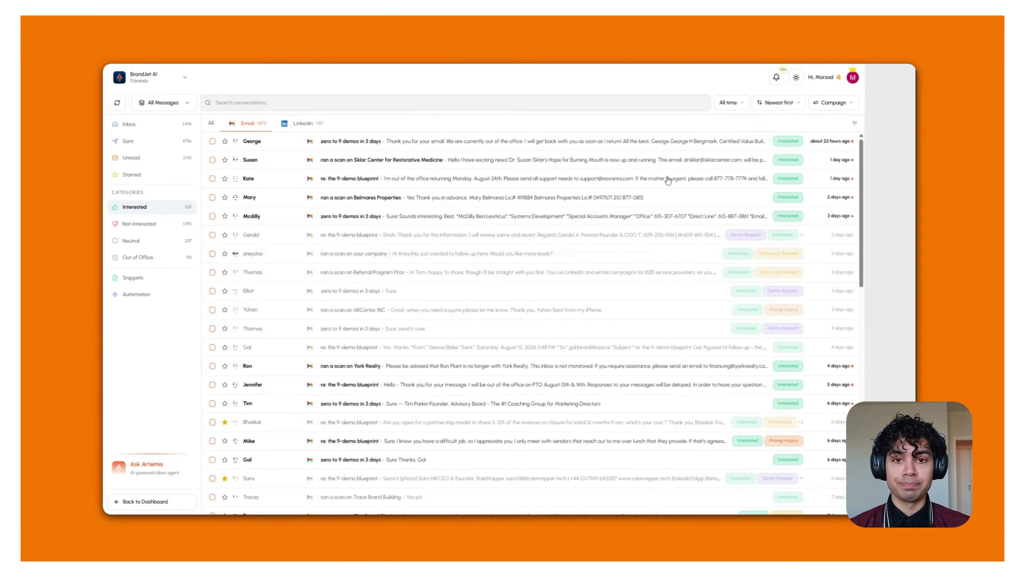